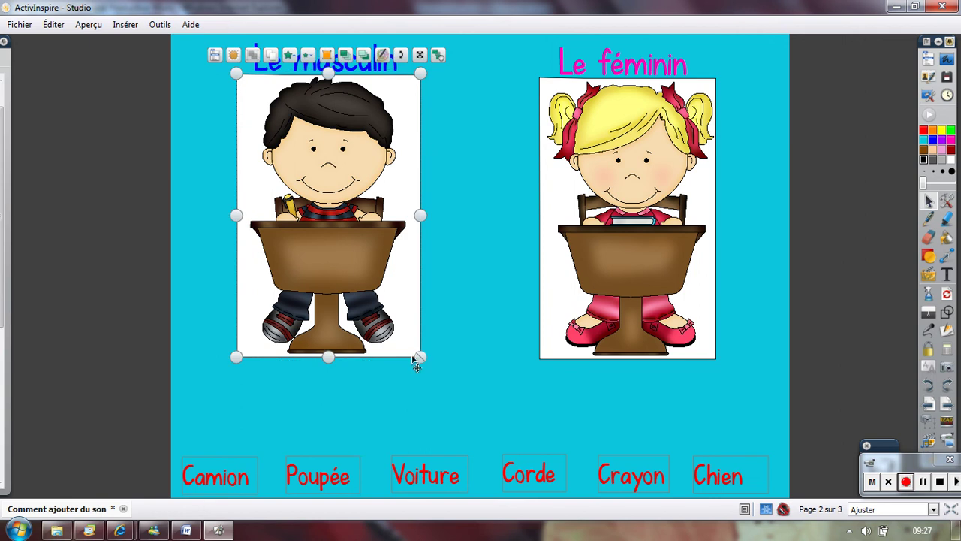
Step: Set the confirmation signal (Signal de confirmation) of the boy's container rectangle to Vrai, widening the properties browser to read its labels
click(76, 243)
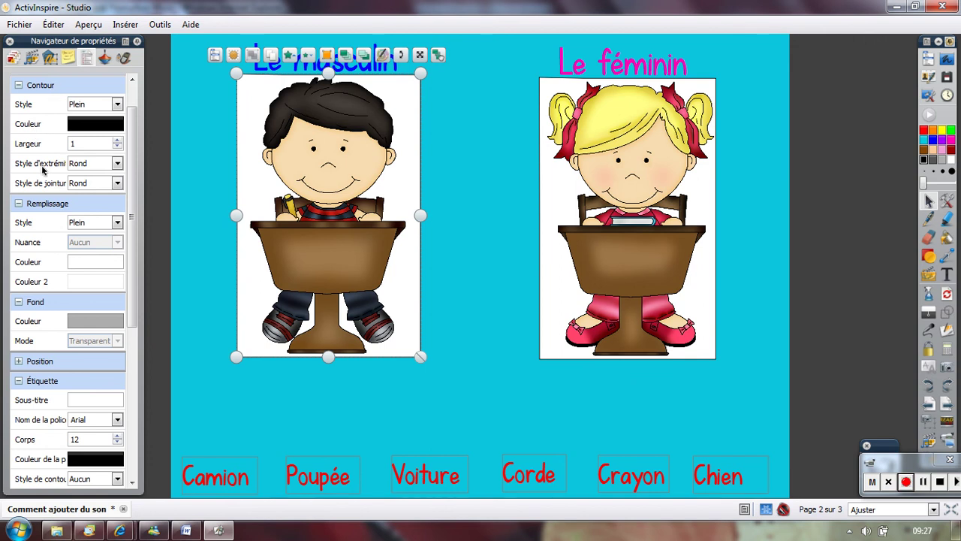
drag(130, 183, 131, 332)
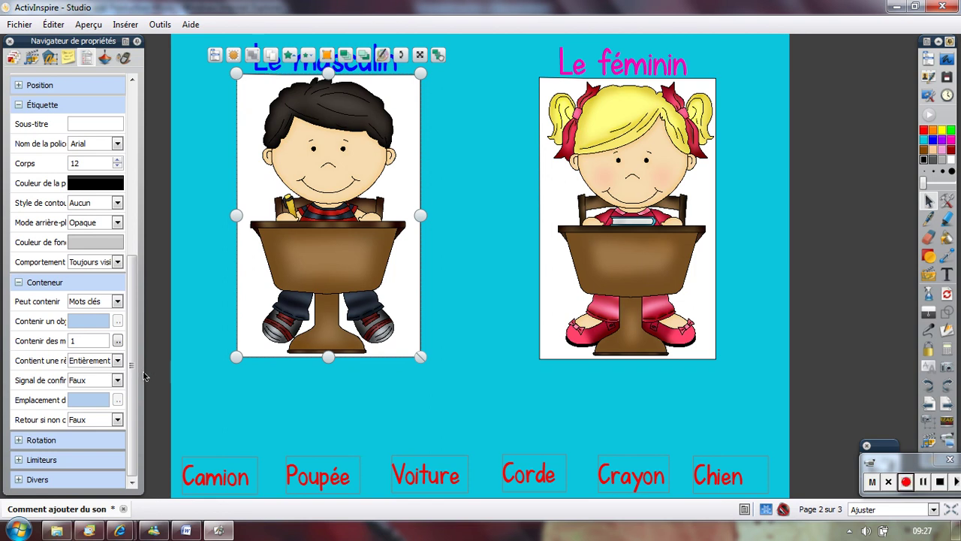
drag(146, 369, 171, 372)
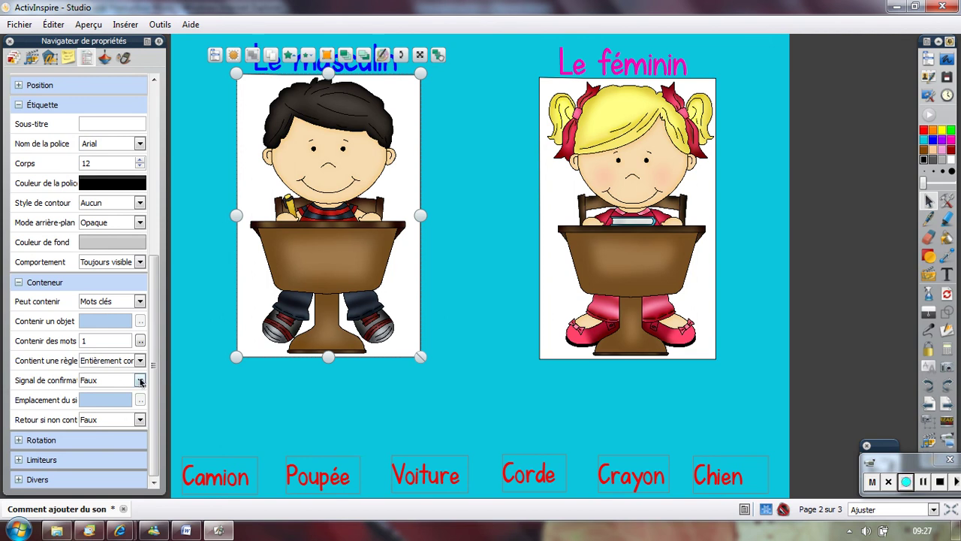
click(140, 381)
click(134, 392)
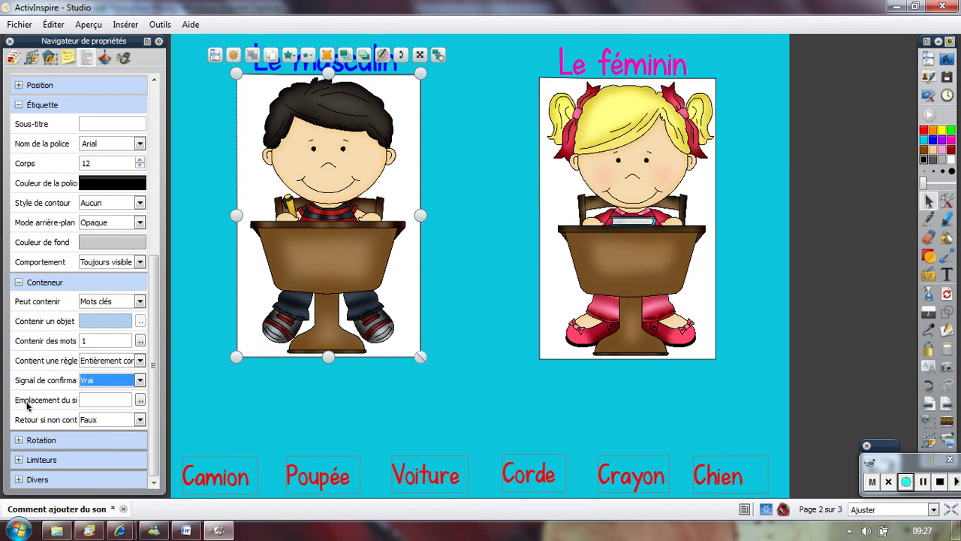
Step: Assign the desktop sound APP02.wav as the confirmation signal of the boy's container, then reselect the rectangle to check the setting
click(140, 401)
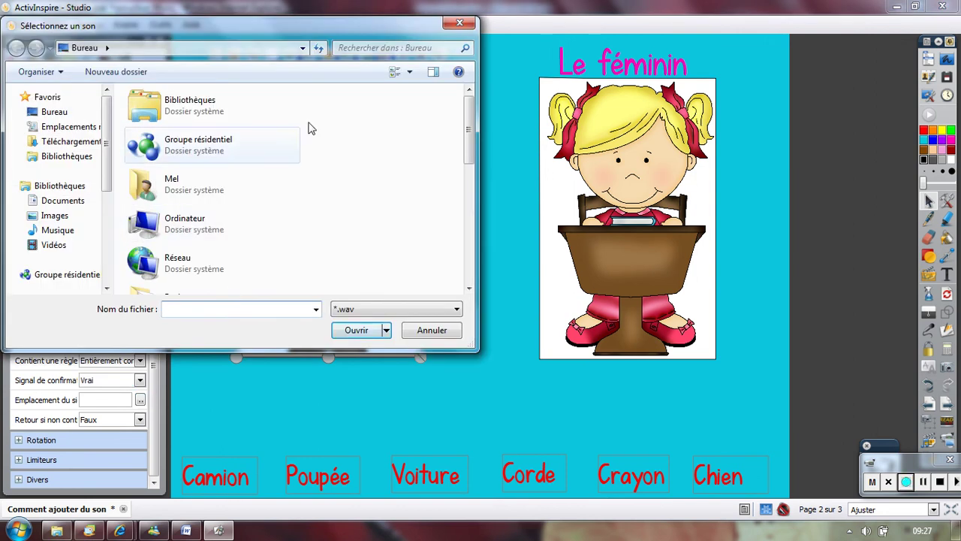
drag(468, 139, 478, 239)
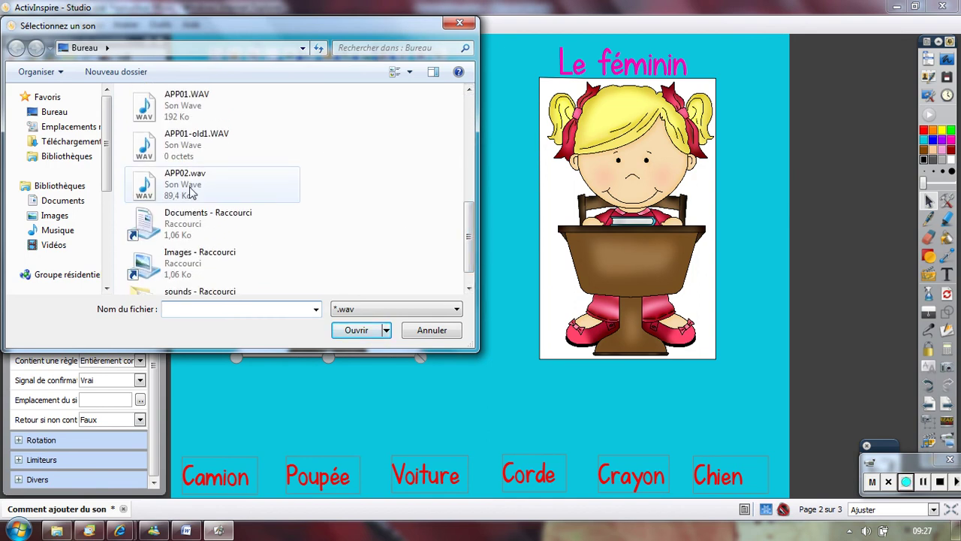
click(177, 186)
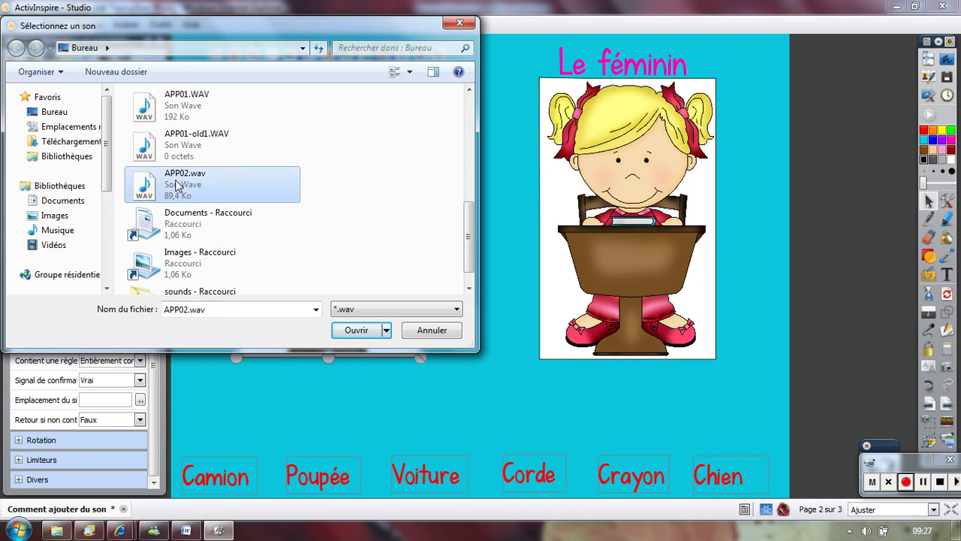
click(358, 332)
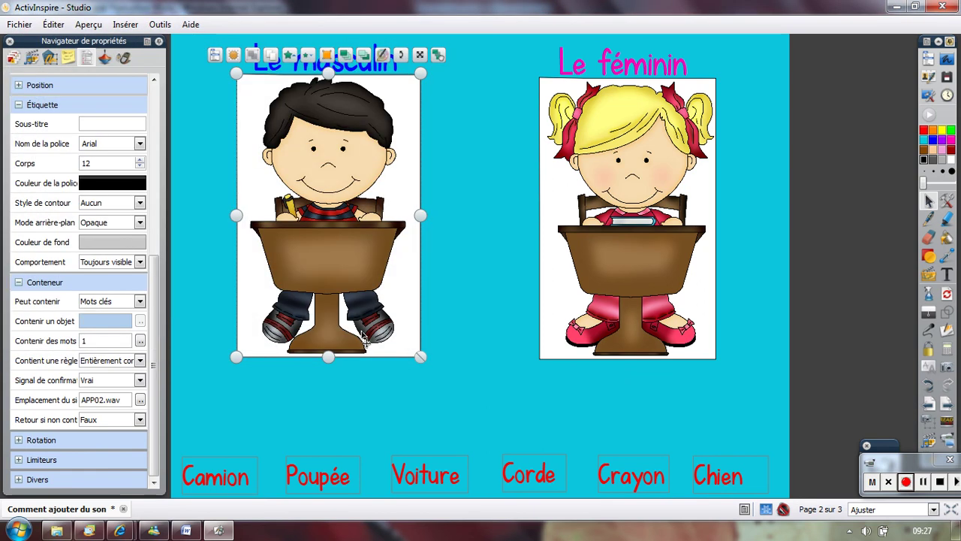
click(251, 397)
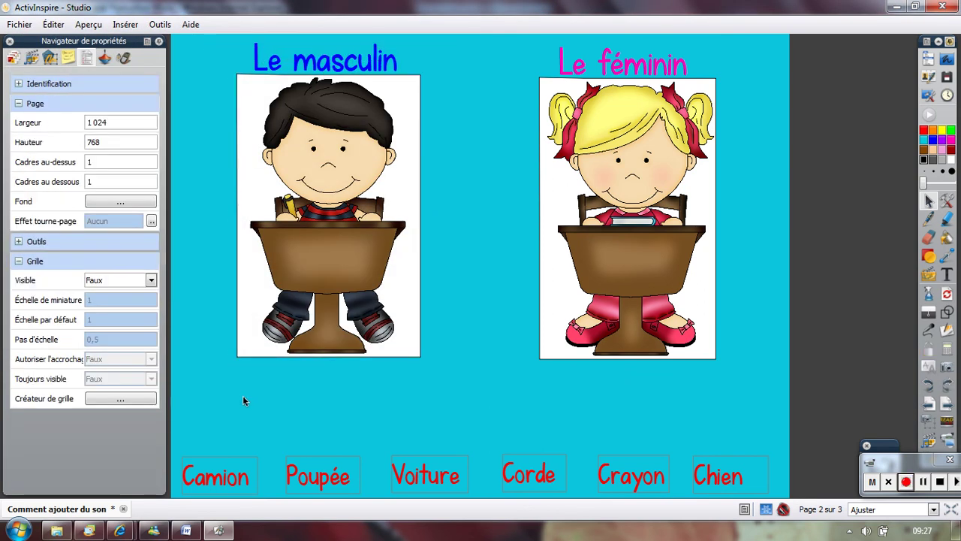
click(243, 224)
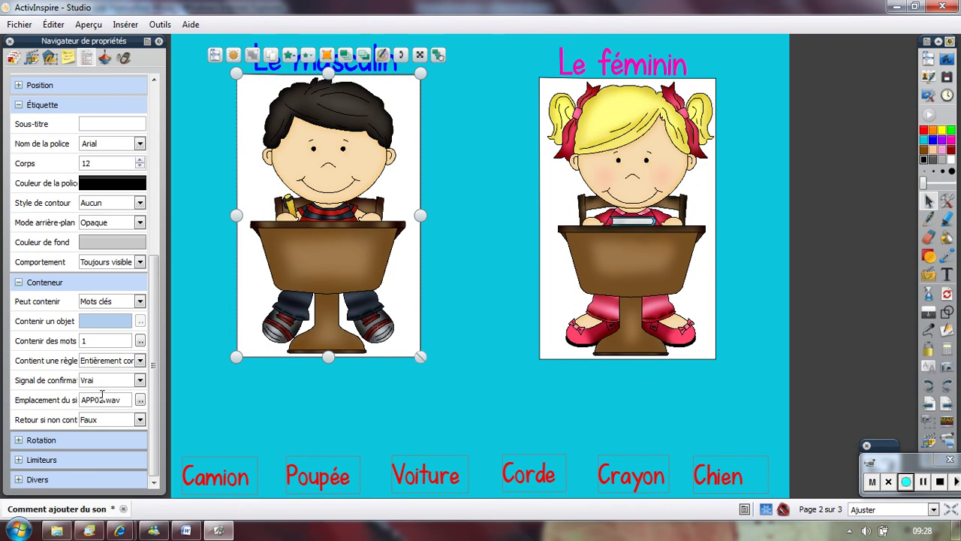
click(196, 414)
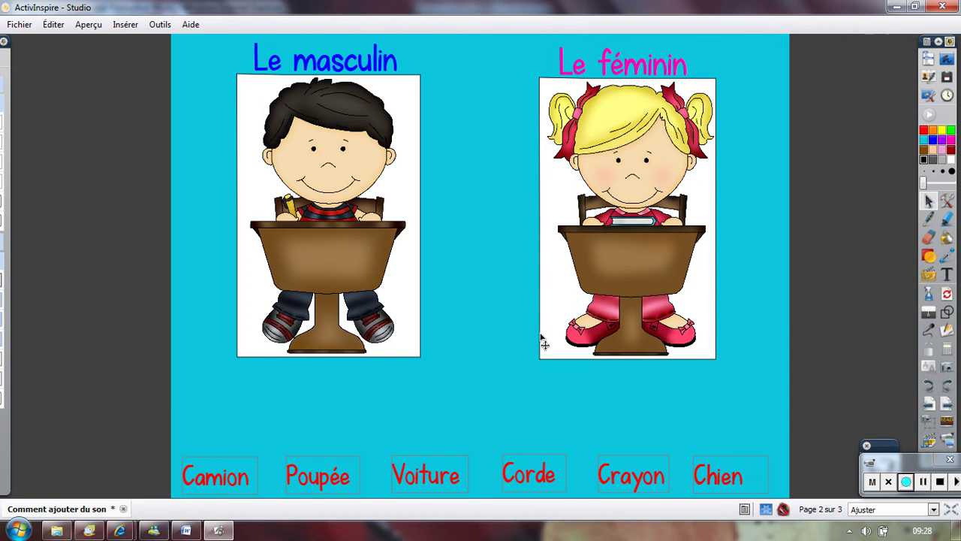
Step: Select the white rectangle behind the girl and set its container confirmation signal to Vrai
click(542, 342)
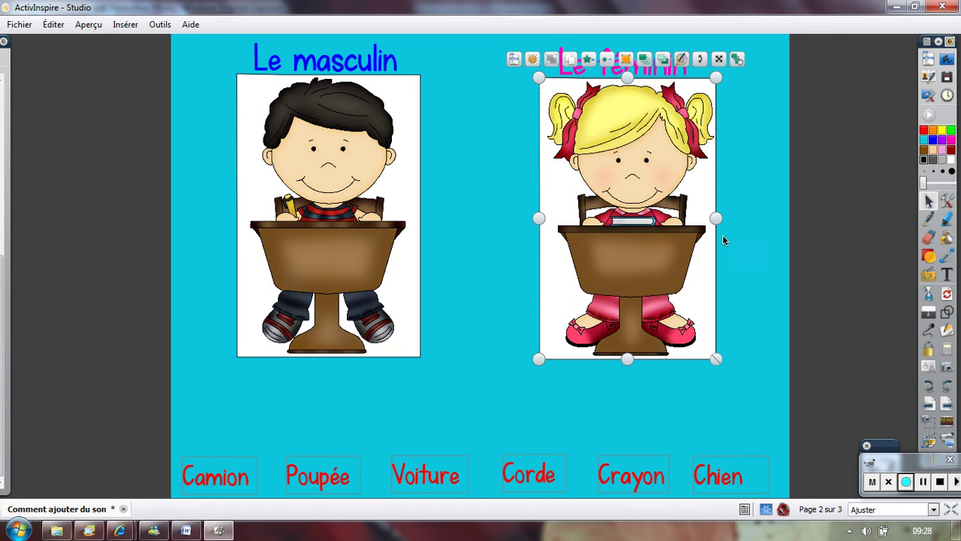
click(655, 263)
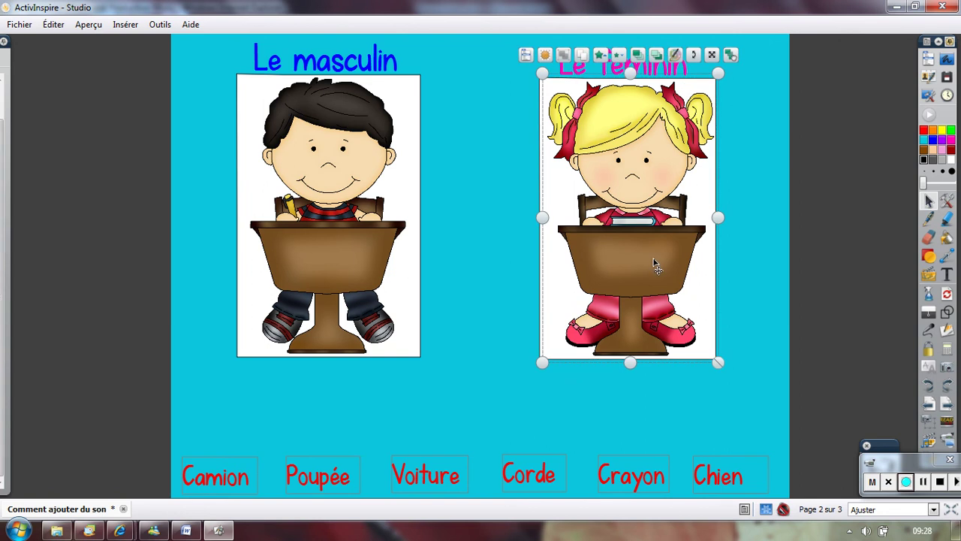
click(542, 291)
click(544, 294)
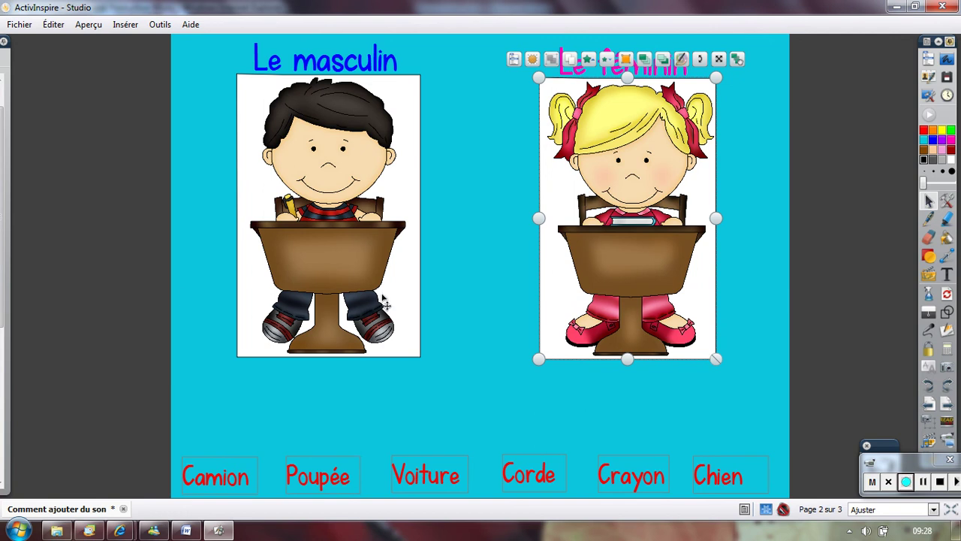
mouse_move(4, 298)
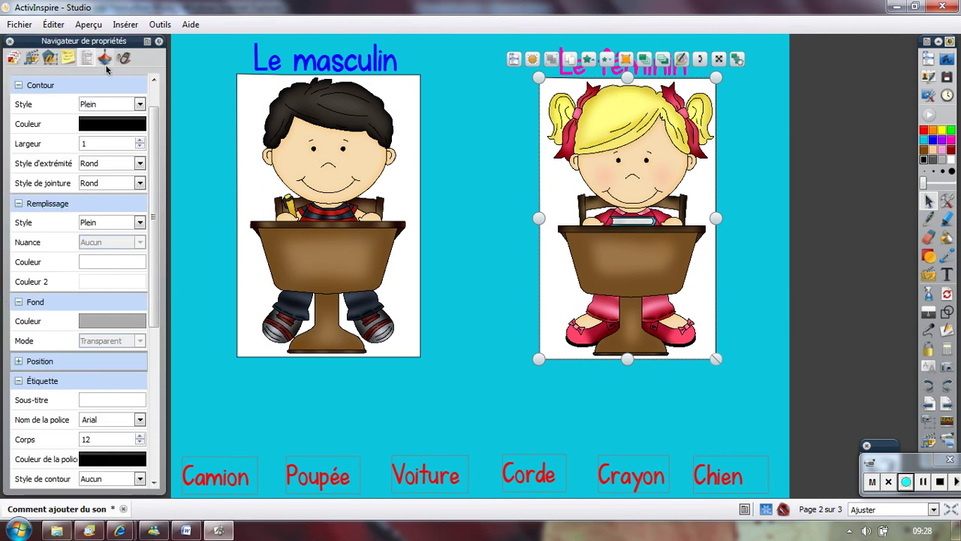
drag(152, 131, 161, 298)
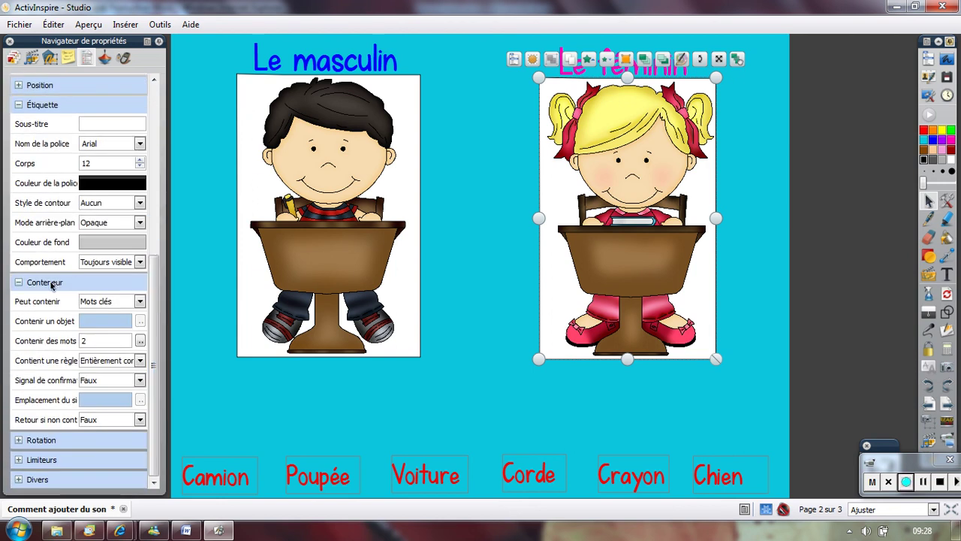
click(140, 382)
click(88, 392)
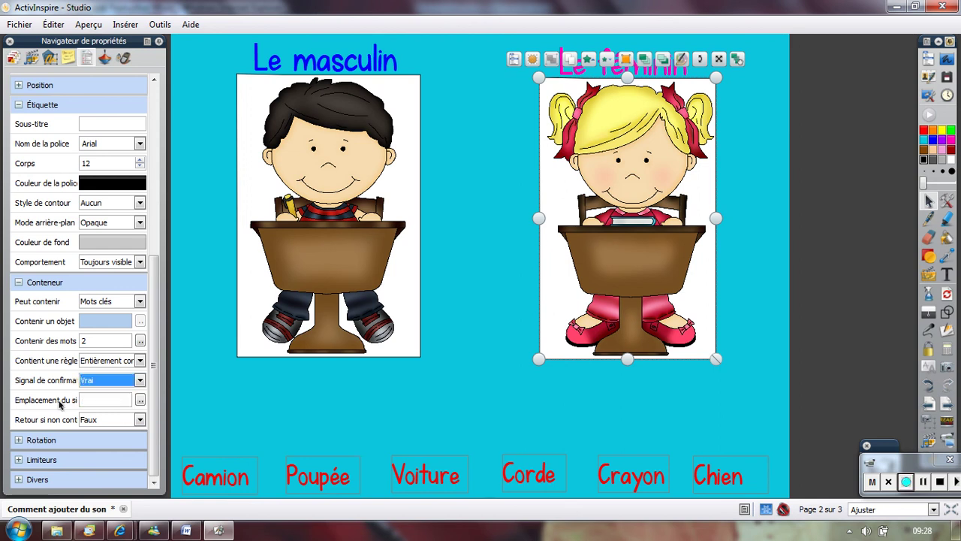
Step: Assign the desktop sound APP02.wav as the confirmation signal of the girl's container
click(139, 400)
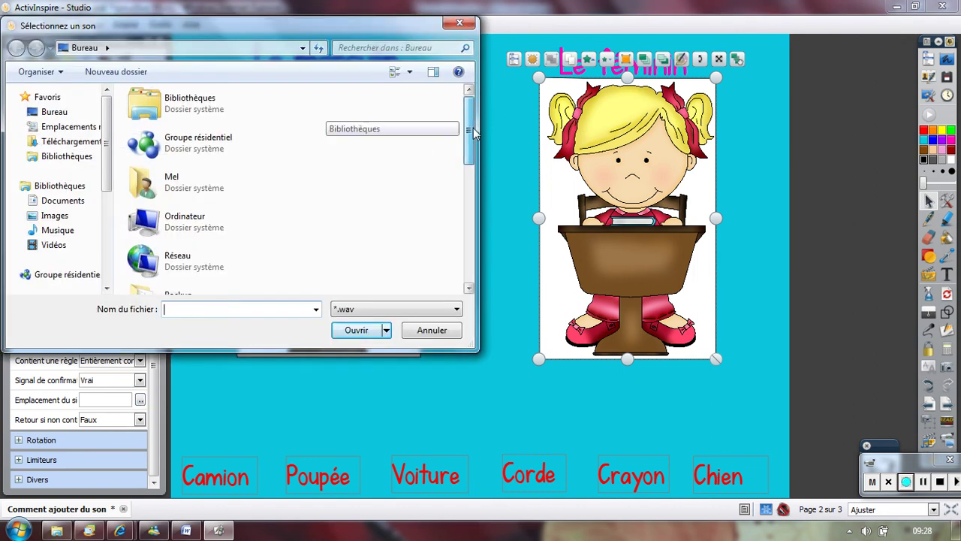
scroll(477, 166, down, 1)
drag(477, 160, 483, 221)
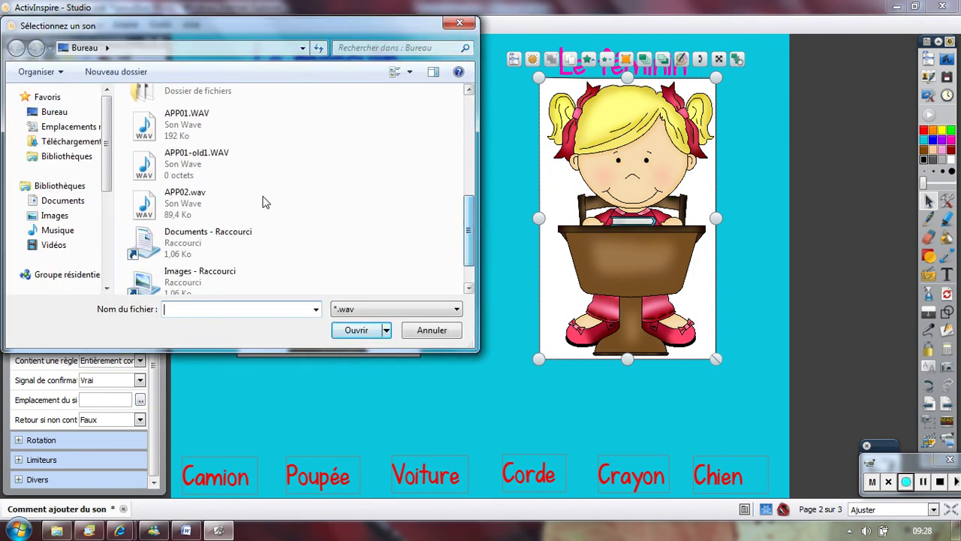
click(191, 206)
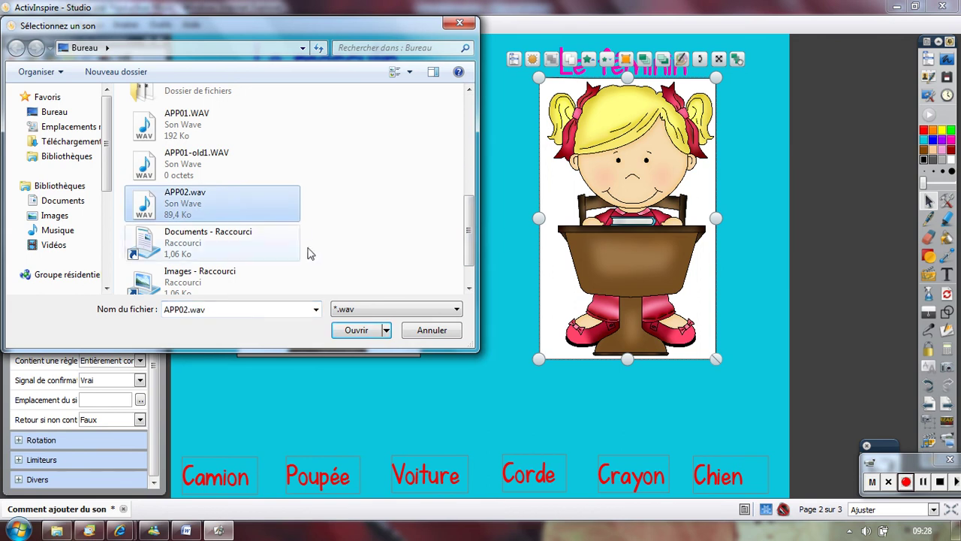
click(353, 330)
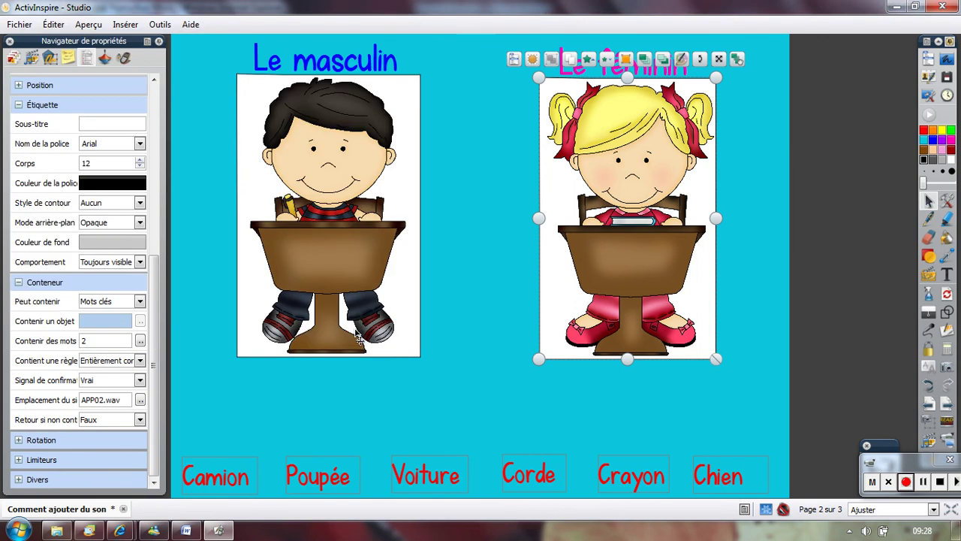
click(229, 385)
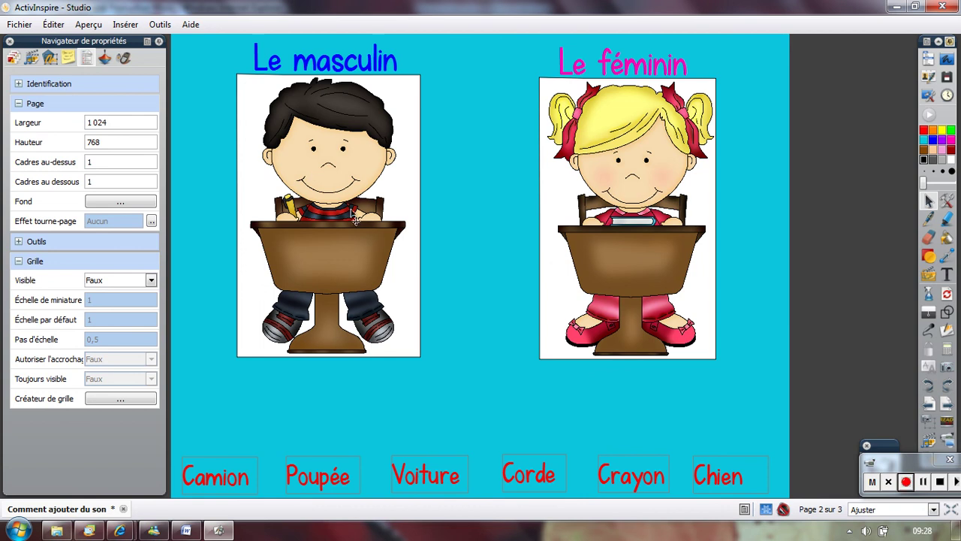
Step: Make the boy's container rectangle invisible by setting both its fill style and its outline style to Aucun
click(242, 153)
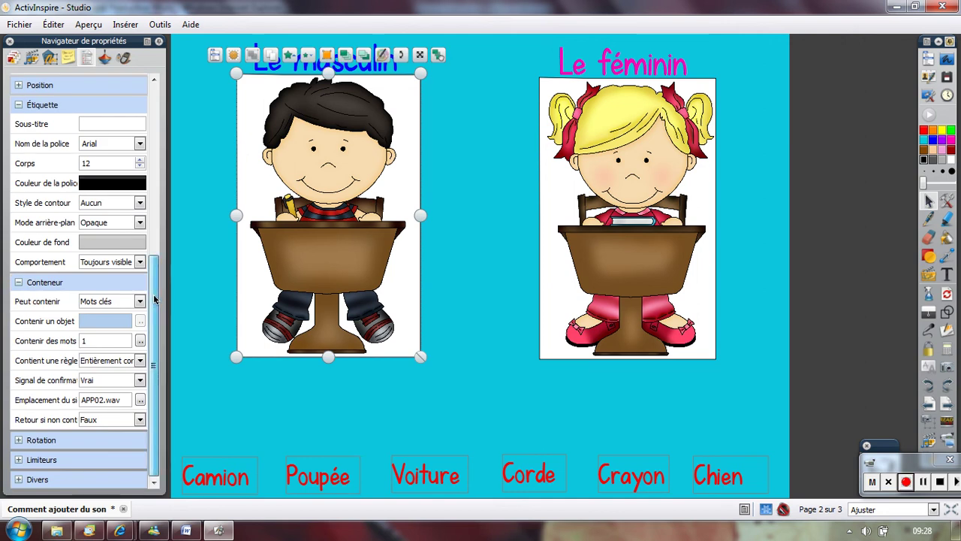
drag(161, 296, 158, 118)
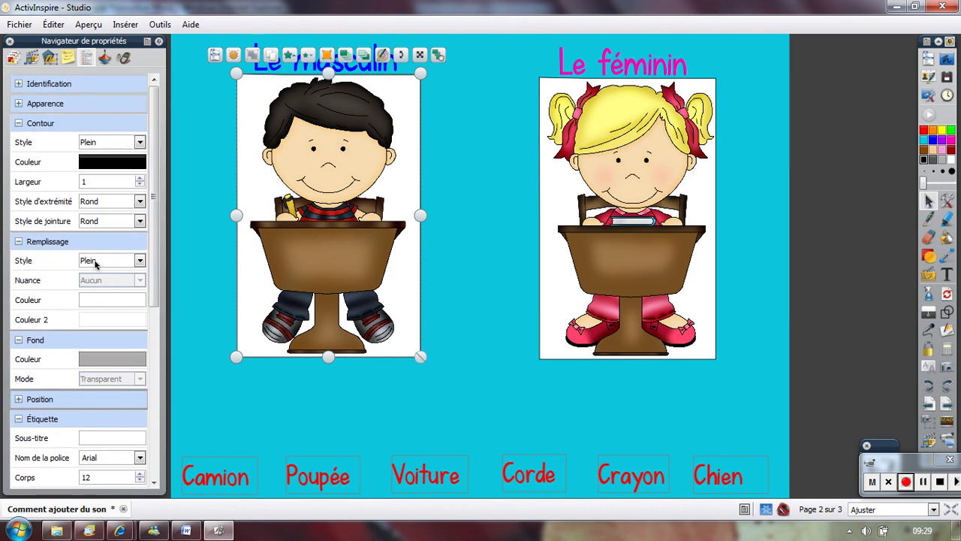
click(139, 261)
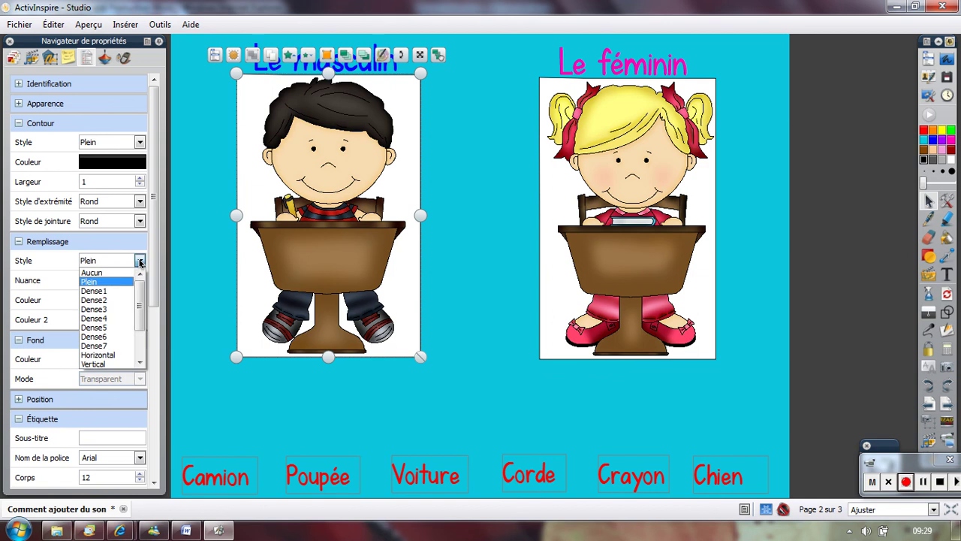
click(105, 276)
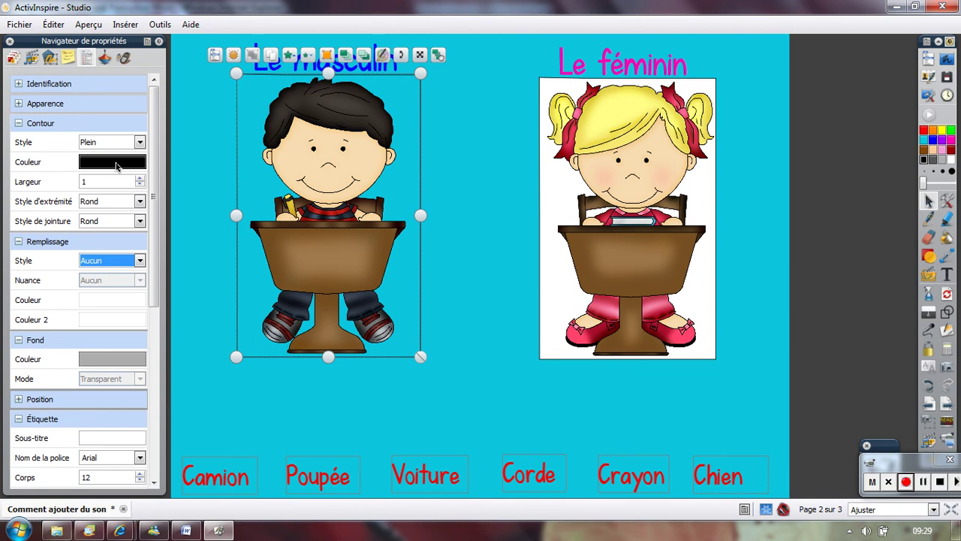
click(140, 142)
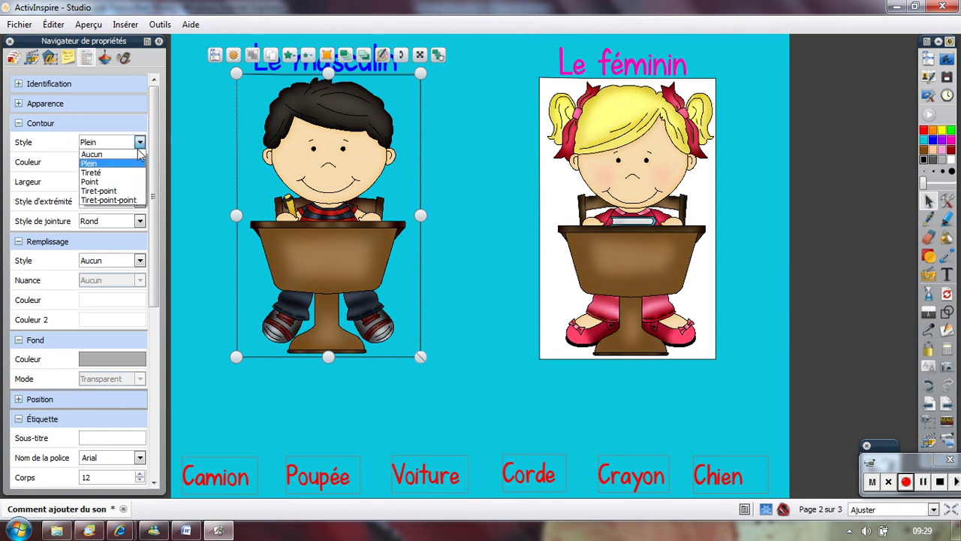
click(112, 152)
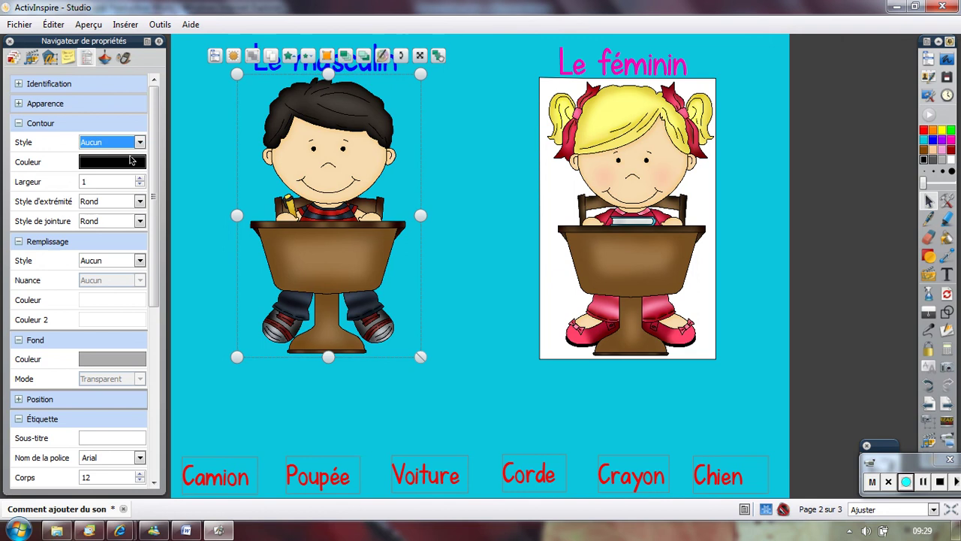
click(200, 194)
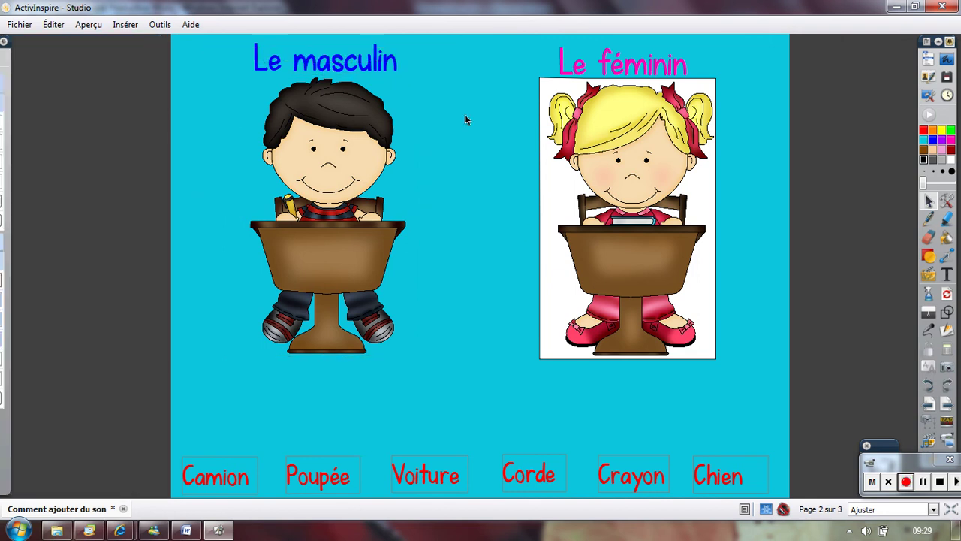
Step: Make the girl's container rectangle invisible by setting both its fill style and its outline style to Aucun
click(543, 234)
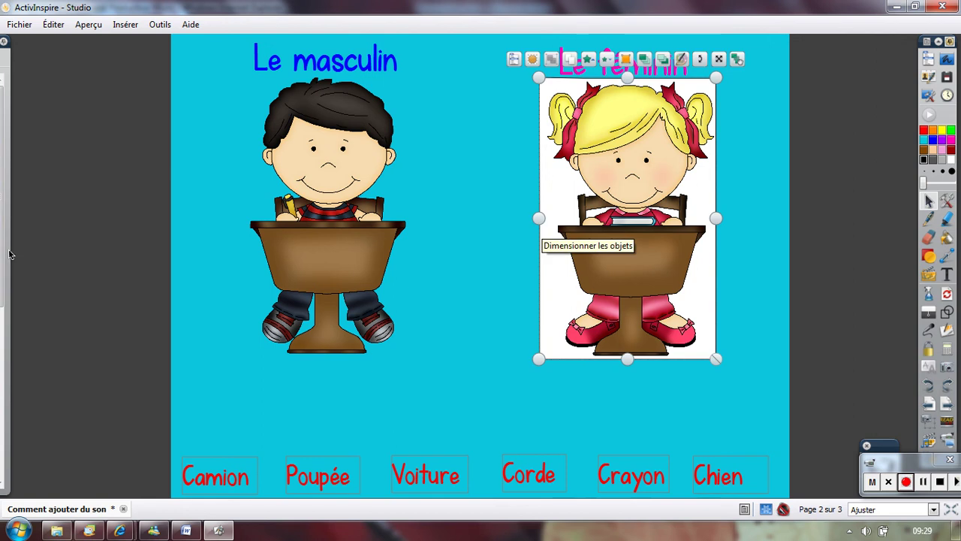
mouse_move(8, 253)
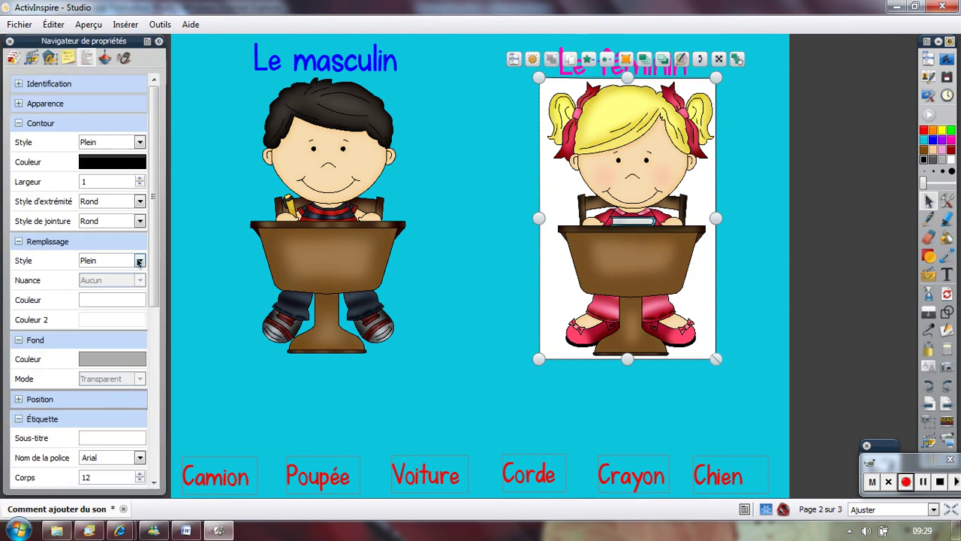
click(111, 260)
click(127, 274)
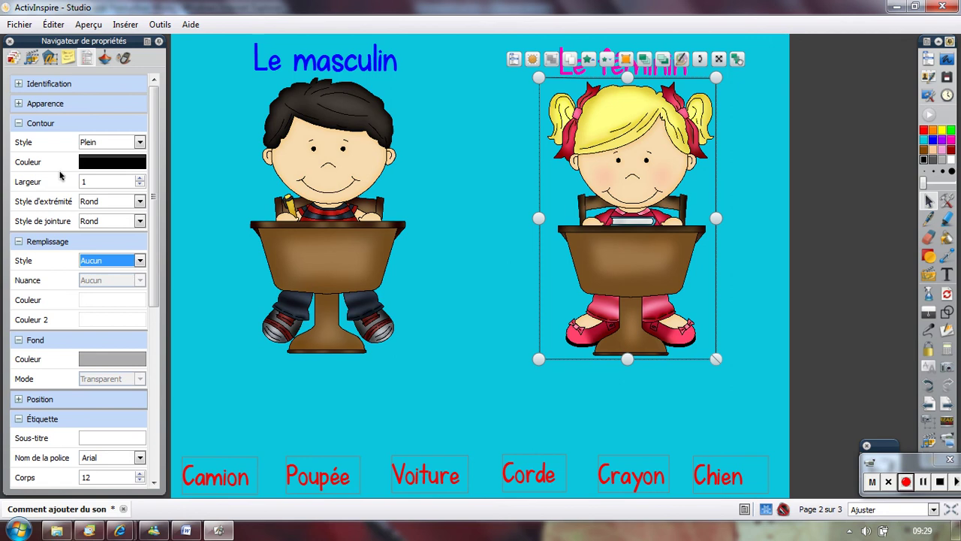
click(139, 143)
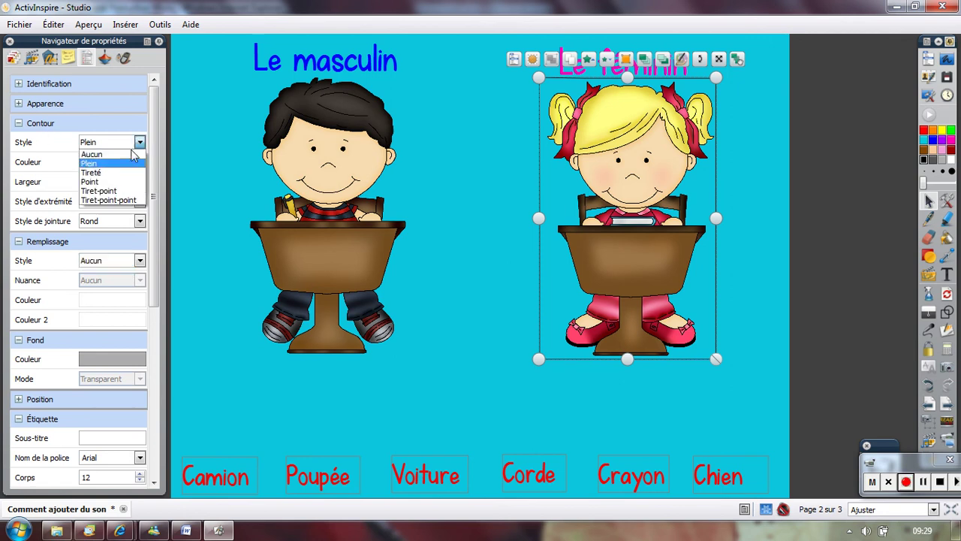
click(112, 157)
click(415, 383)
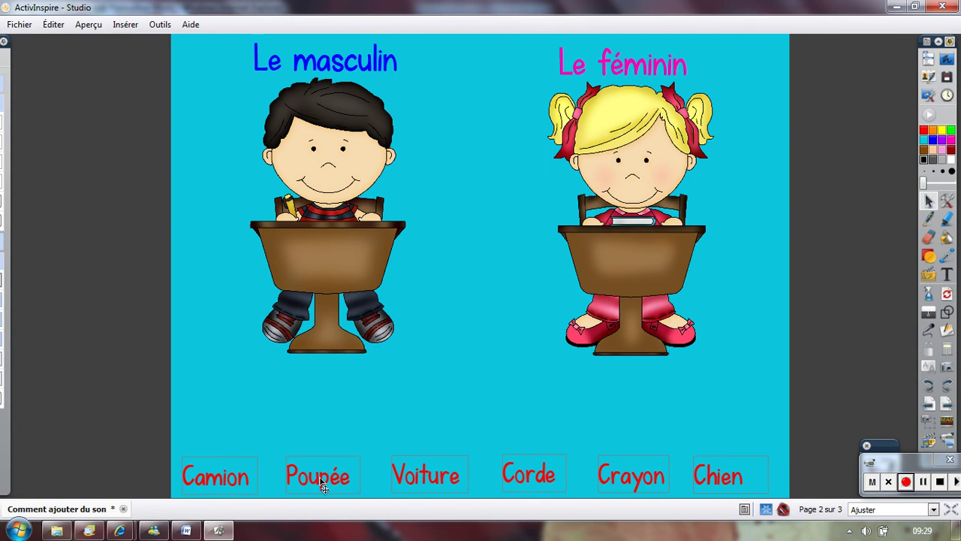
Step: Test both containers by moving Poupée onto the boy and onto the girl, and Crayon onto the girl and onto the boy
drag(323, 488, 328, 263)
drag(319, 492, 627, 277)
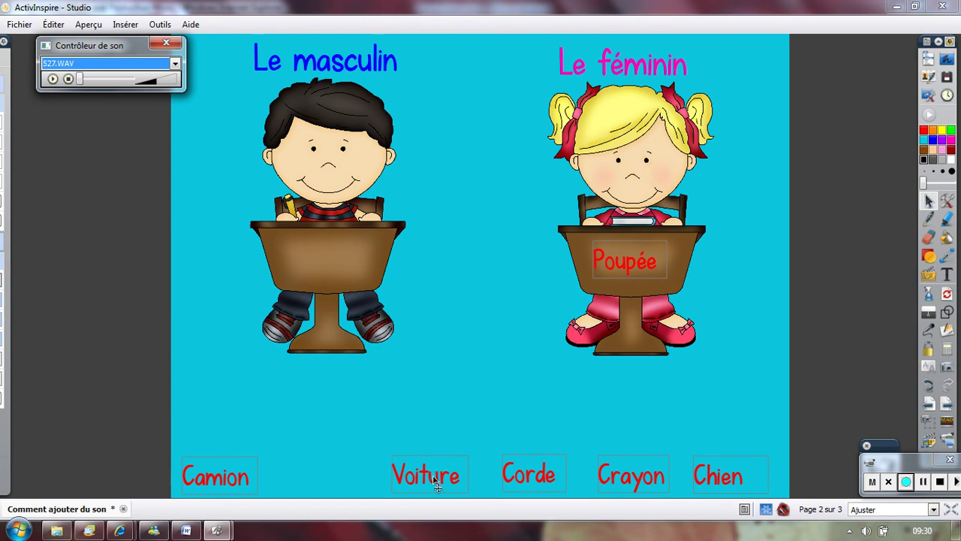
drag(626, 480, 635, 158)
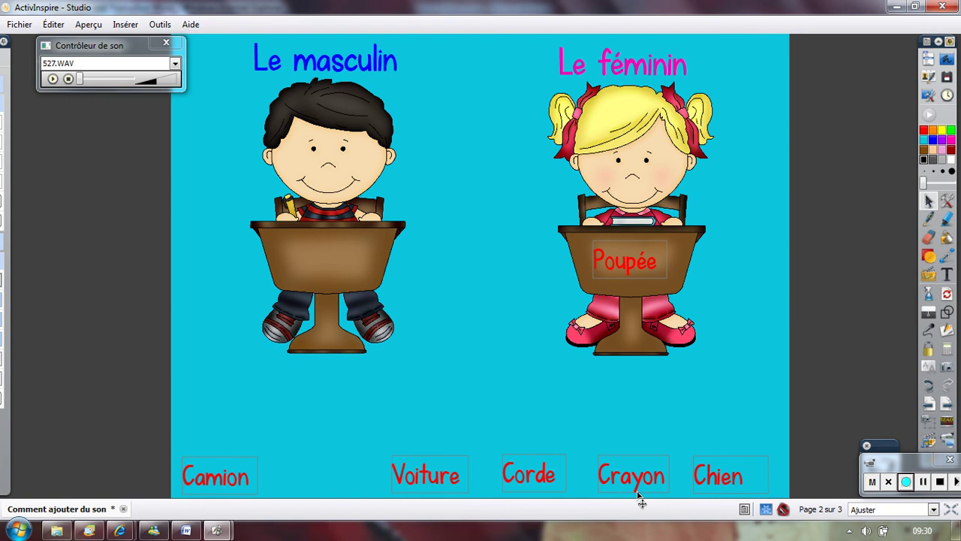
drag(637, 488, 338, 259)
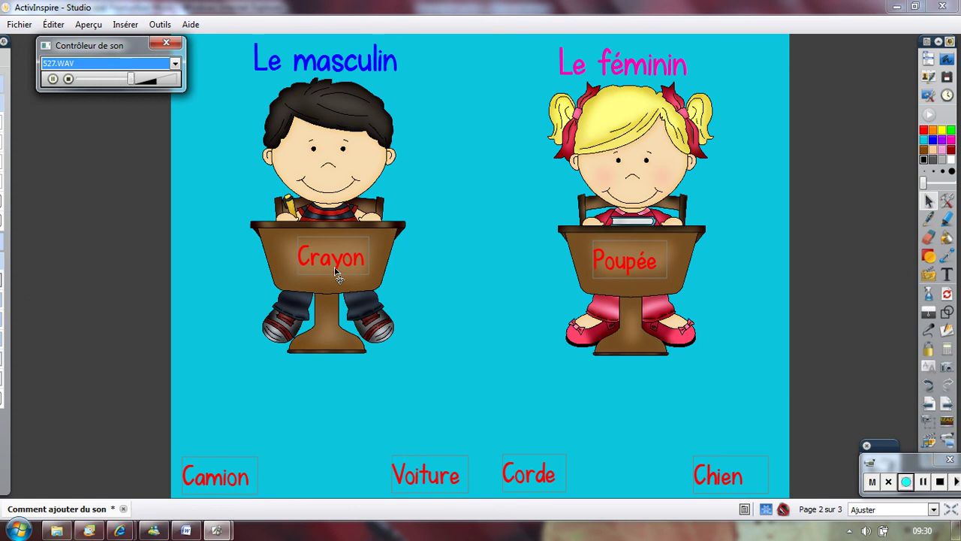
Step: Go to the next page of the flipchart
click(947, 404)
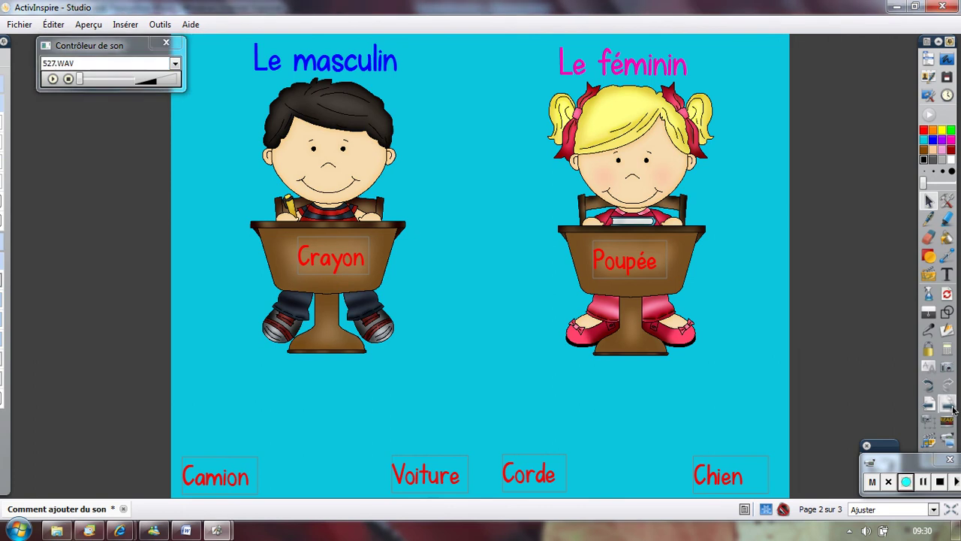